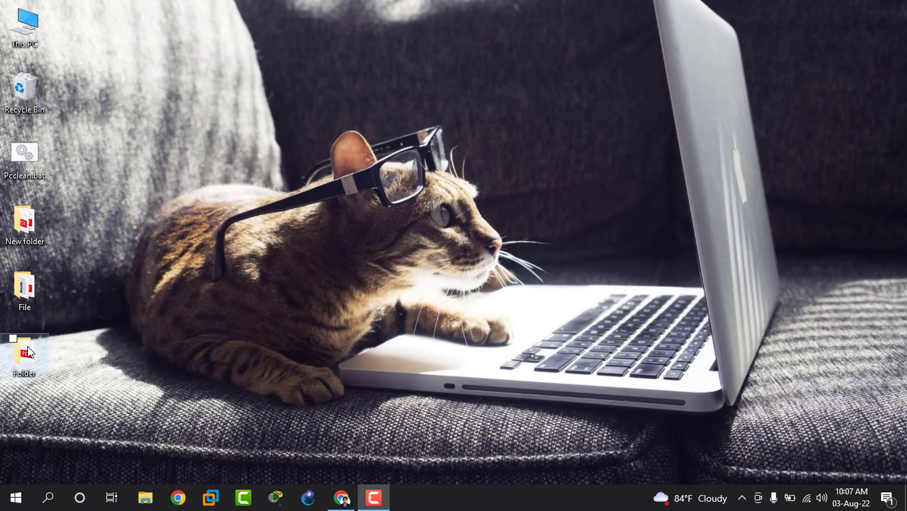
Open NewDocu.pdf from the desktop Folder to check its password prompt, then close it
double_click(21, 353)
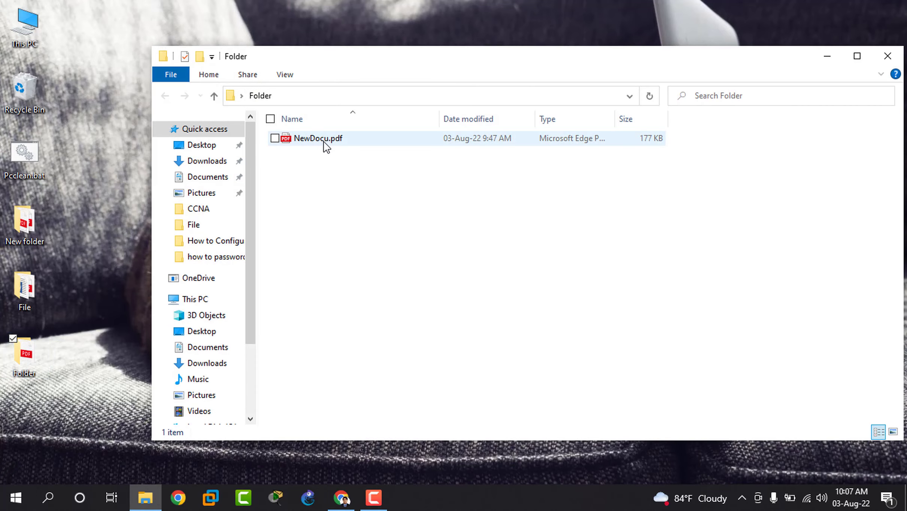
left_click(325, 142)
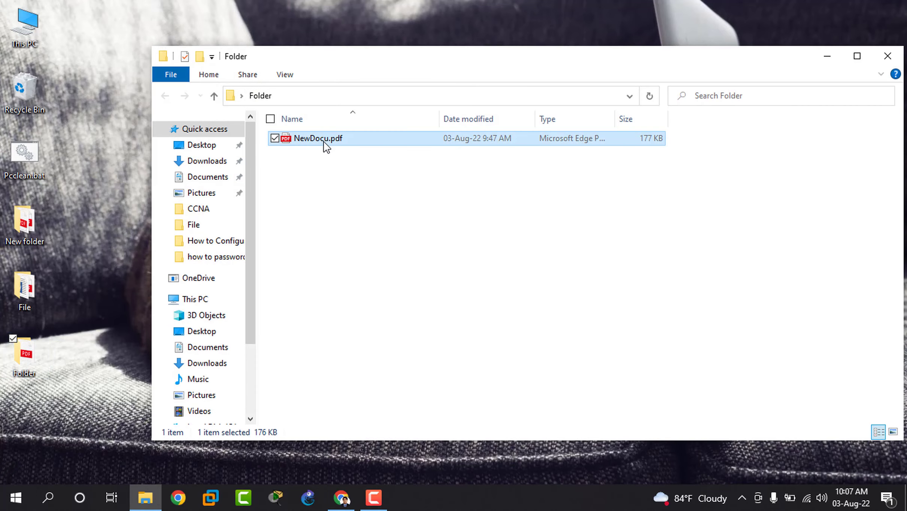
double_click(327, 144)
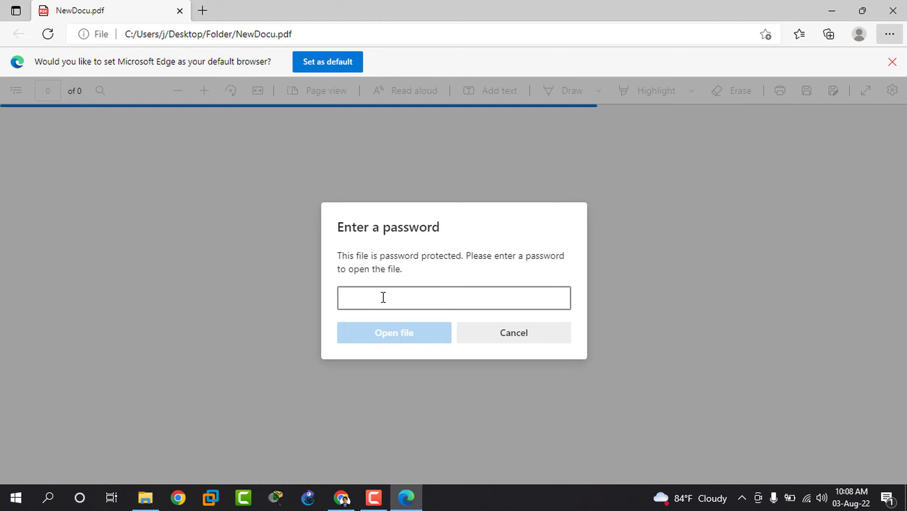
left_click(892, 11)
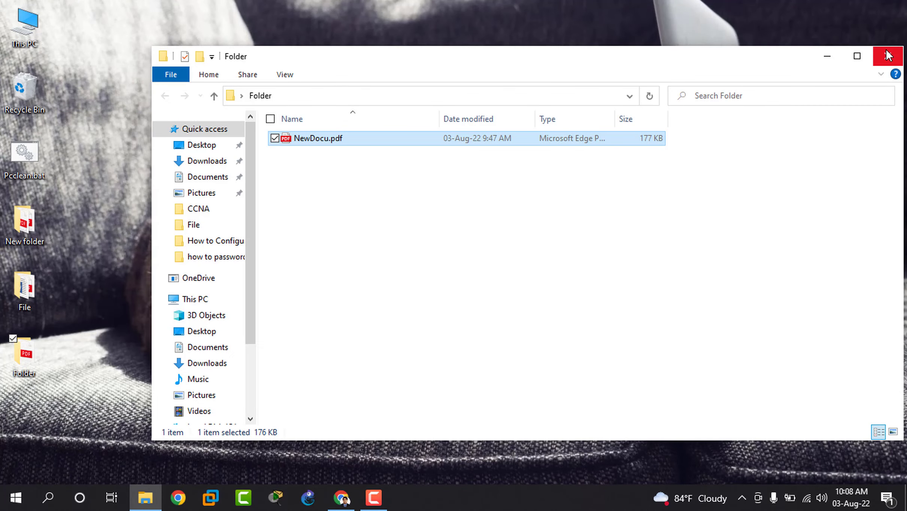
Close the Folder window, refresh the desktop, and open NewDocu.docx from the File folder
left_click(888, 55)
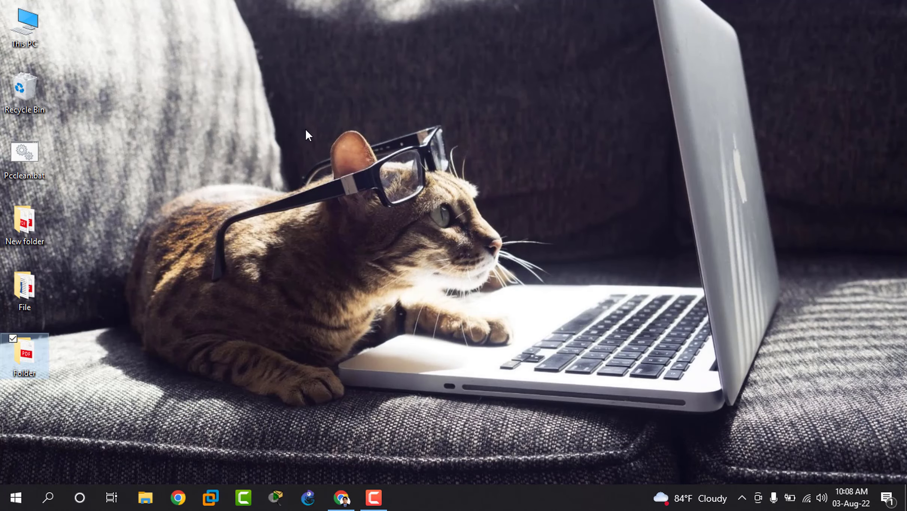
right_click(238, 121)
left_click(268, 161)
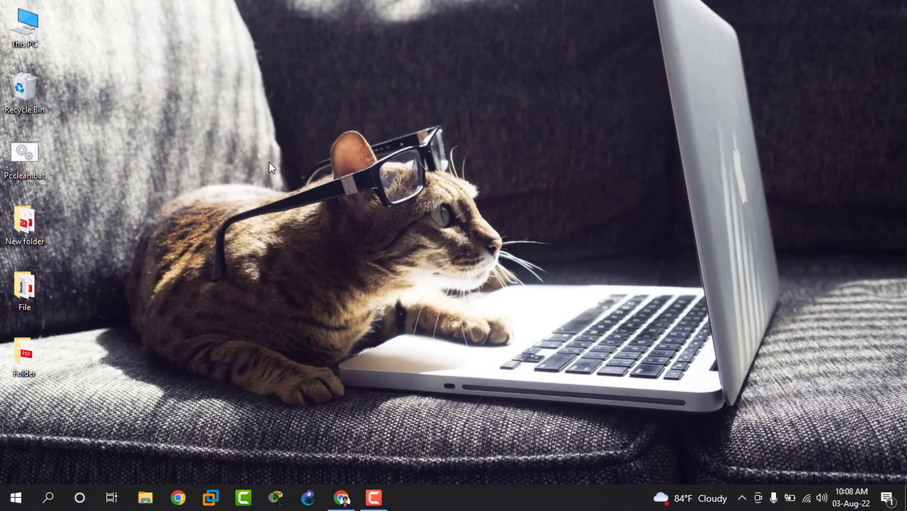
double_click(35, 287)
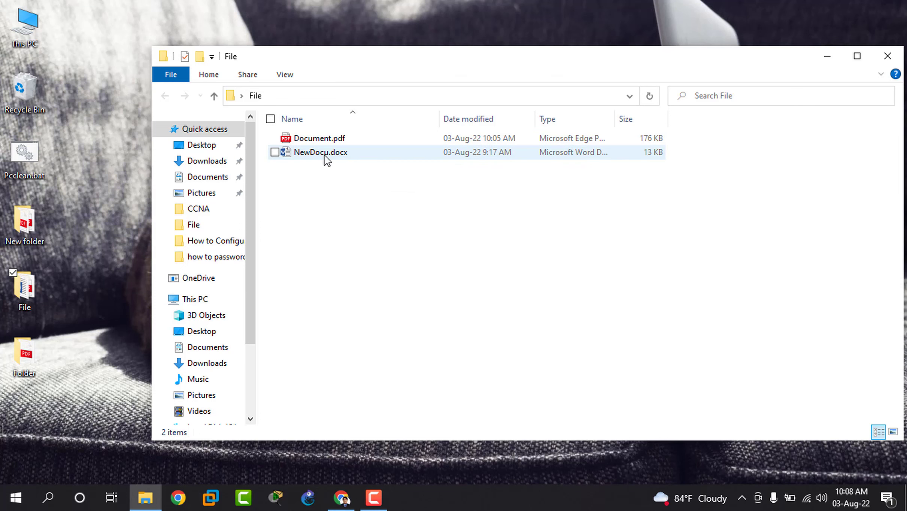
double_click(377, 152)
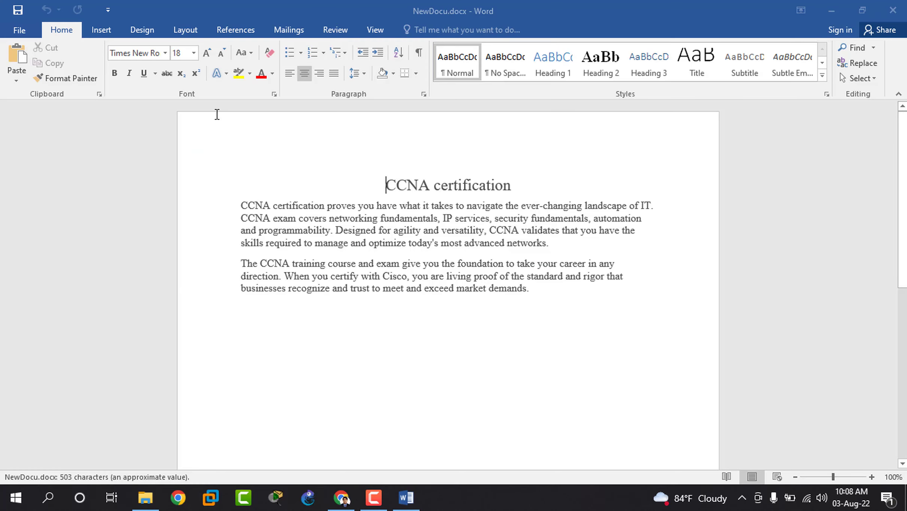
Start Save As in the File folder with PDF chosen as the file type
left_click(15, 32)
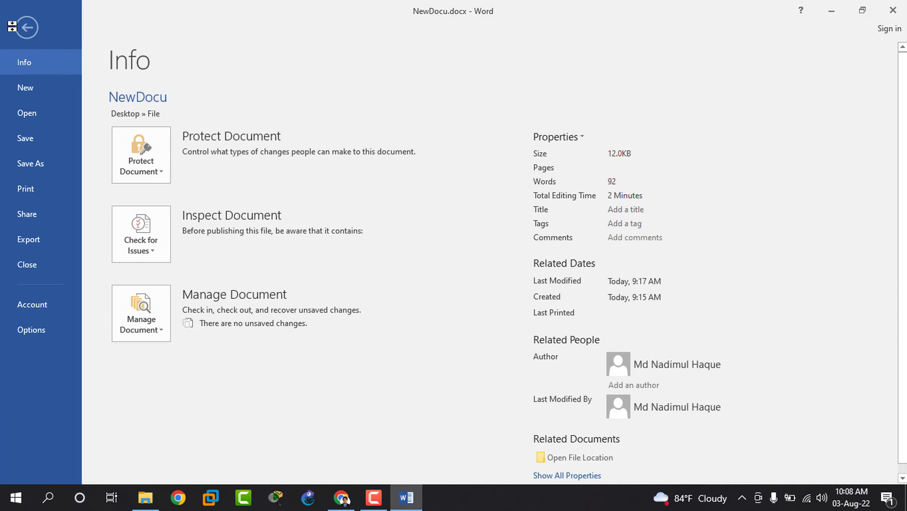
left_click(33, 161)
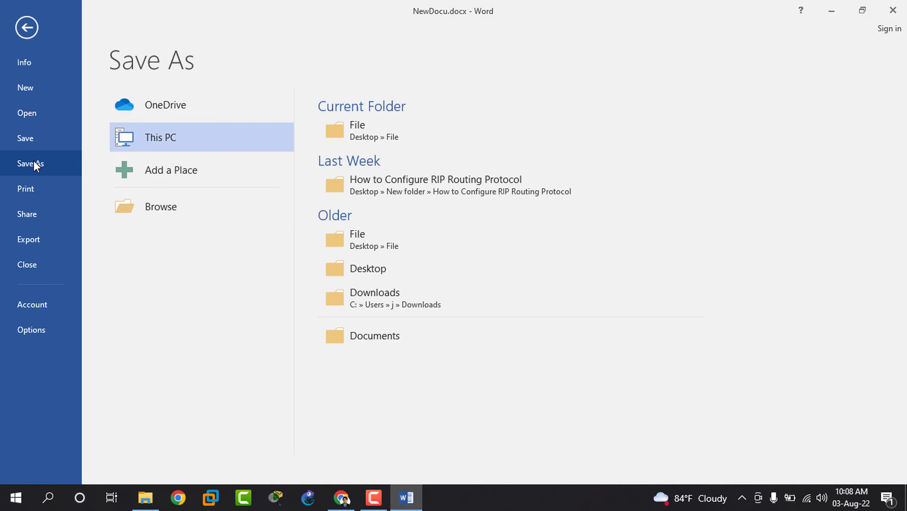
left_click(361, 240)
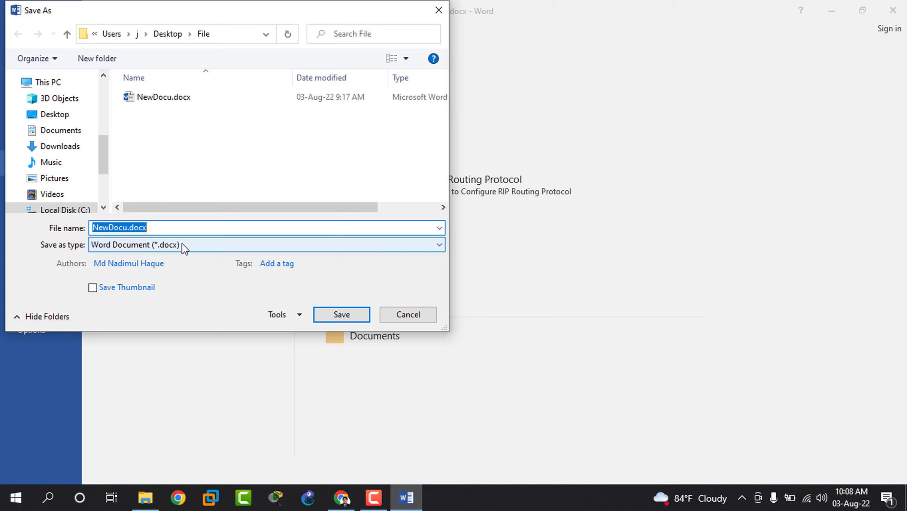
left_click(199, 247)
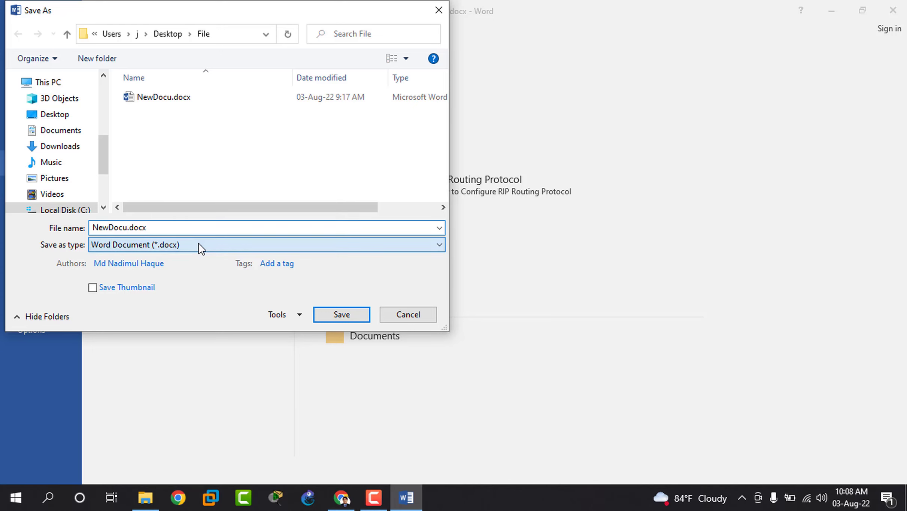
left_click(137, 318)
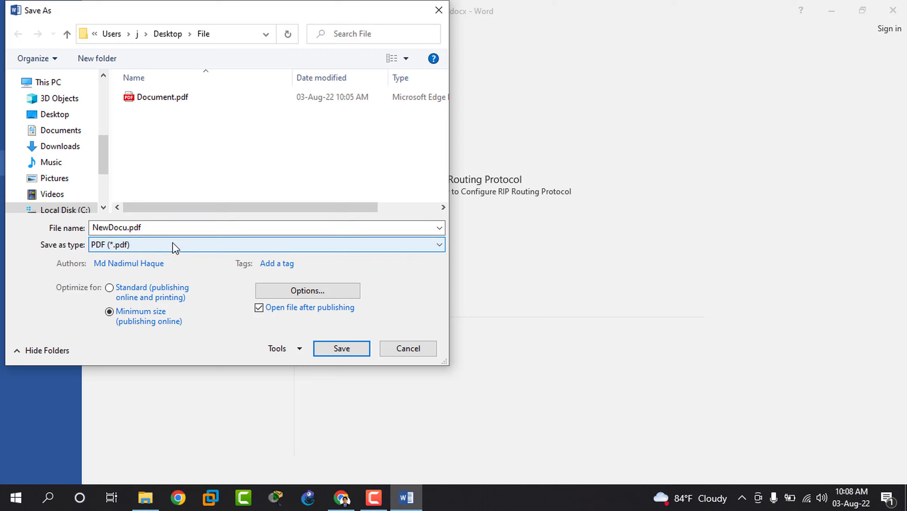
Rename the output file to New.pdf and bring up the PDF Options
left_click(124, 230)
left_click(124, 230)
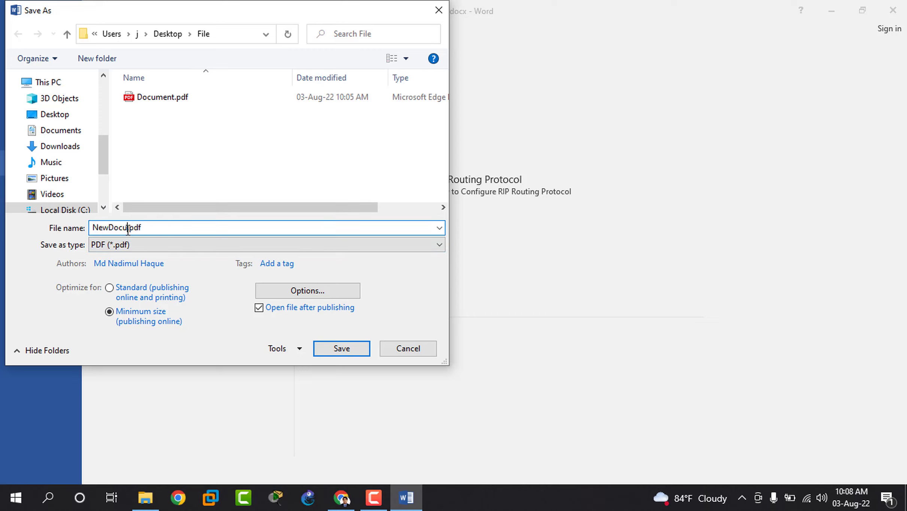
key("BackSpace")
key("BackSpace")
key("BackSpace")
key("BackSpace")
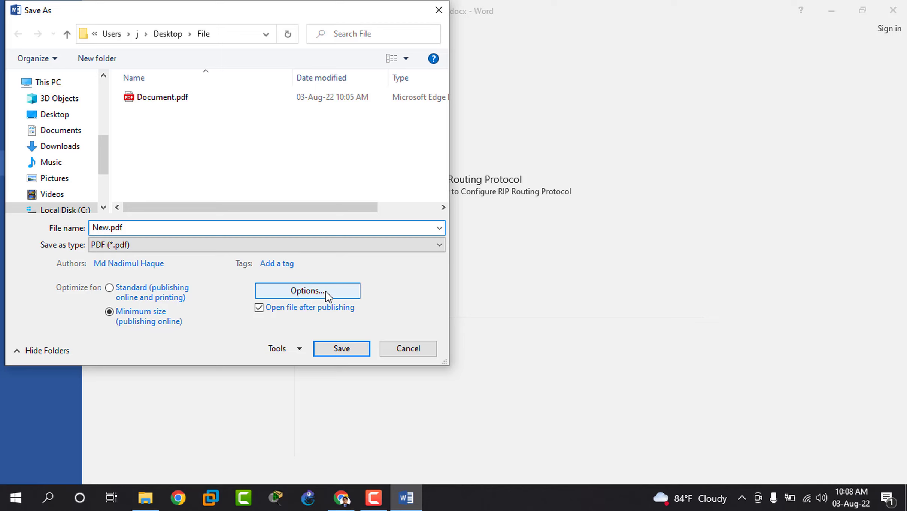
left_click(284, 287)
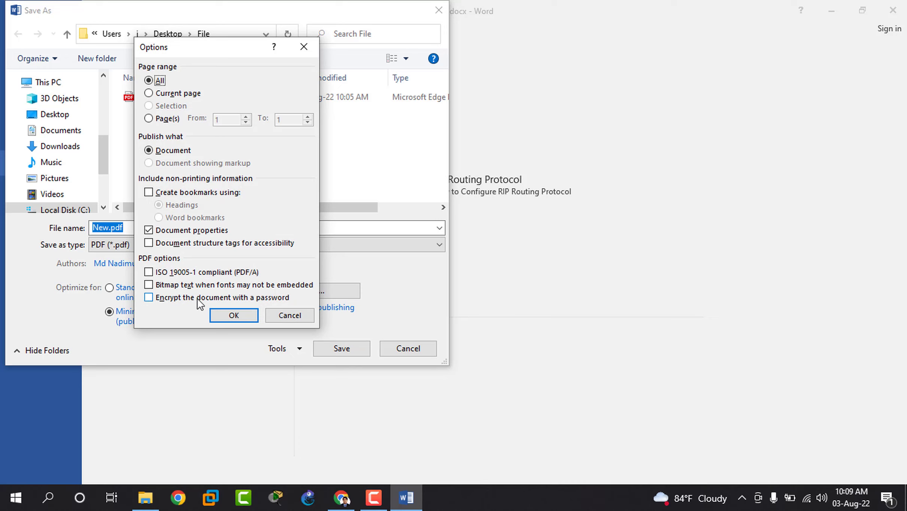
Close the PDF options, inspect the General Options password settings, then close them
left_click(287, 319)
left_click(295, 352)
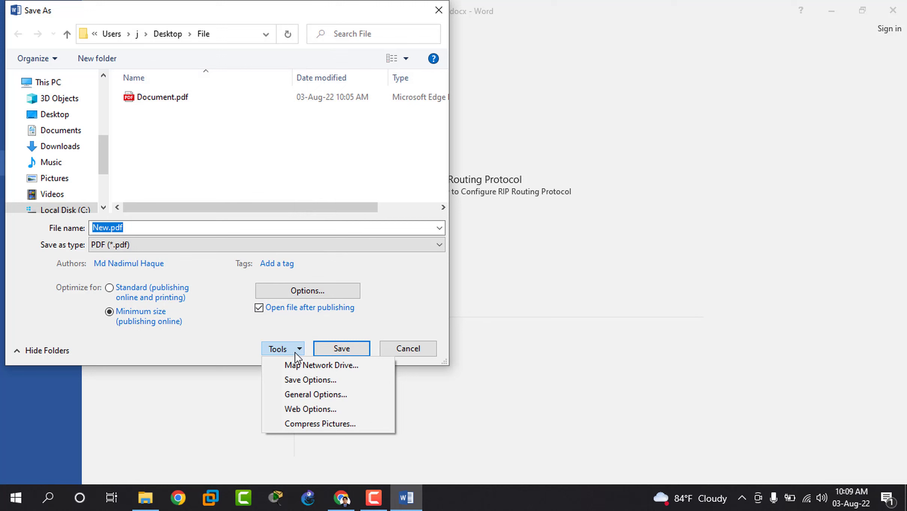
left_click(298, 392)
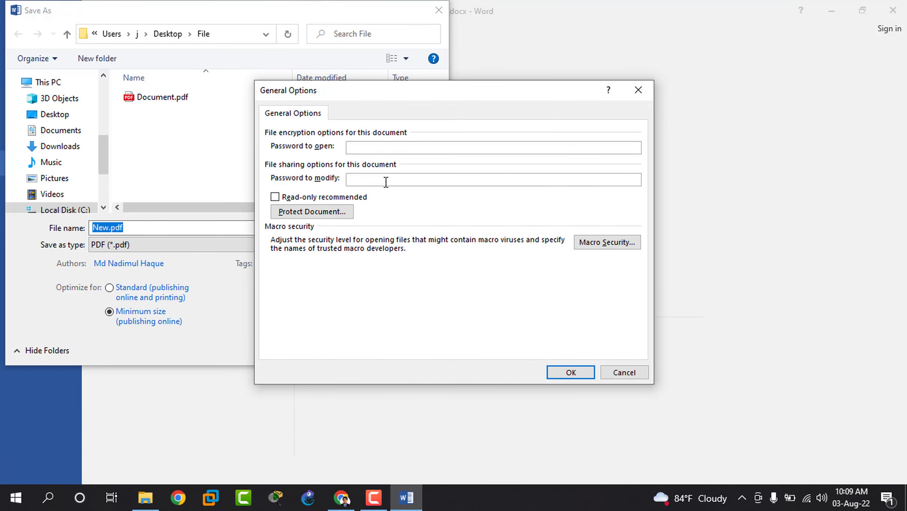
left_click(630, 91)
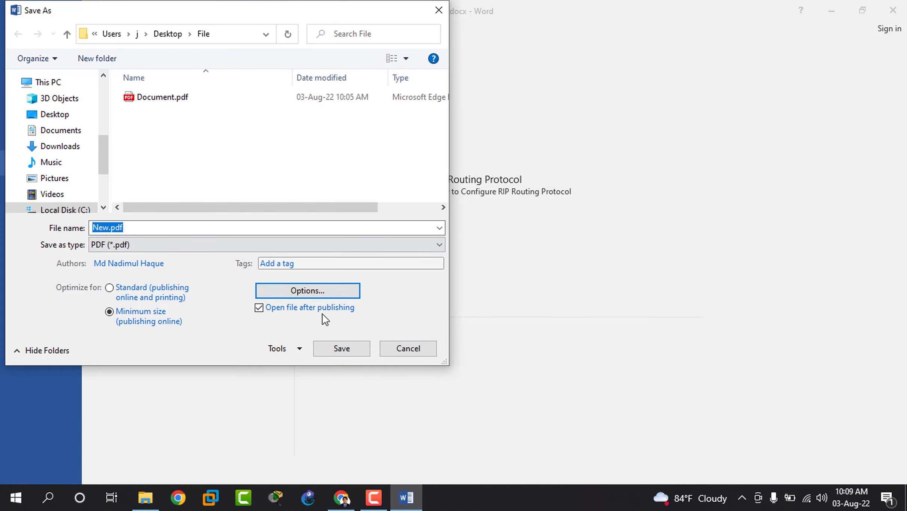
Enable 'Encrypt the document with a password' in the PDF Options and confirm
left_click(283, 291)
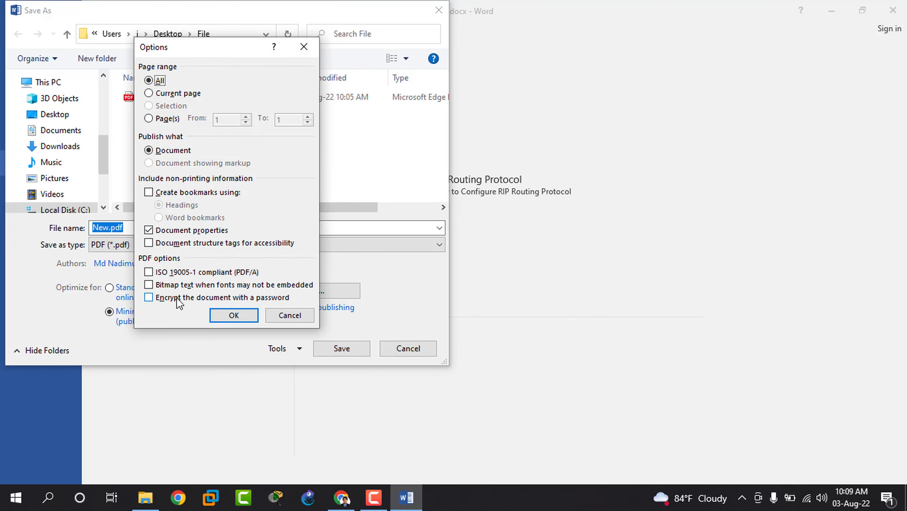
left_click(177, 298)
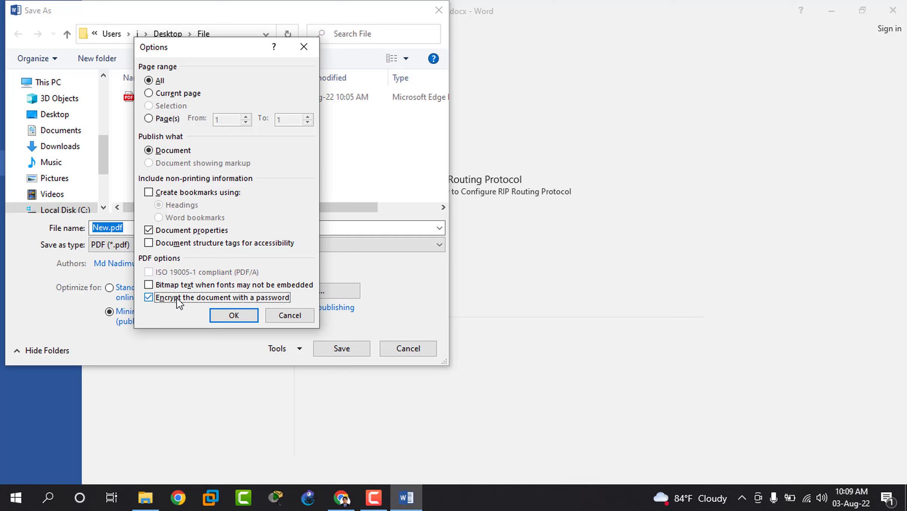
left_click(248, 321)
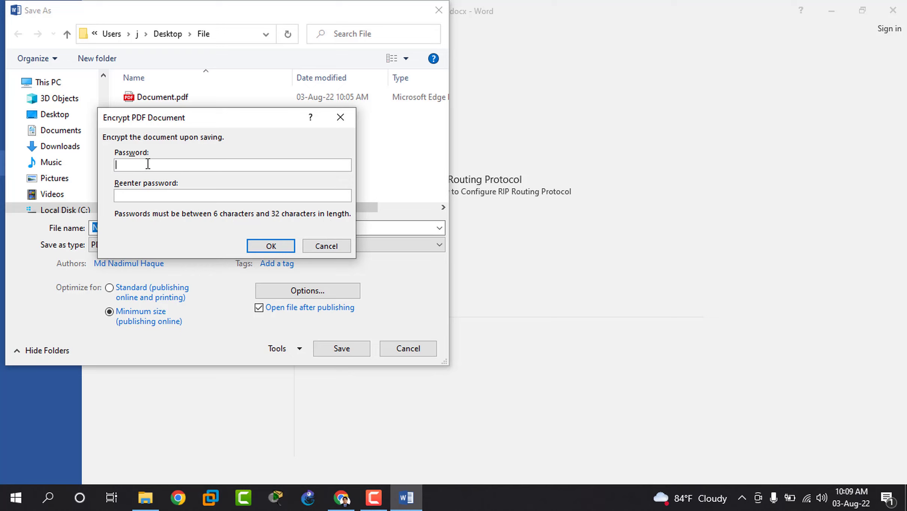
Enter and re-enter the PDF encryption password, then confirm it
type("******")
left_click(155, 193)
type("******")
left_click(270, 246)
Keep PDF (*.pdf) as the type and save New.pdf into the File folder
left_click(277, 246)
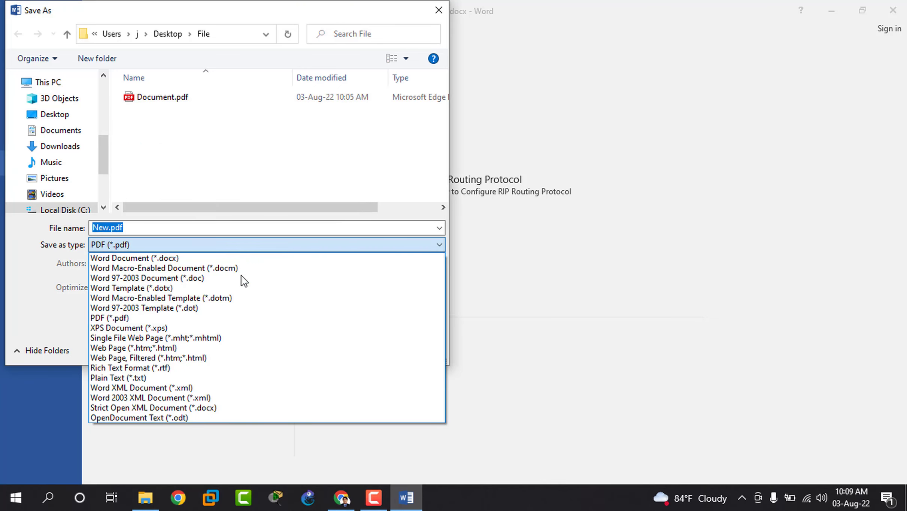
left_click(192, 318)
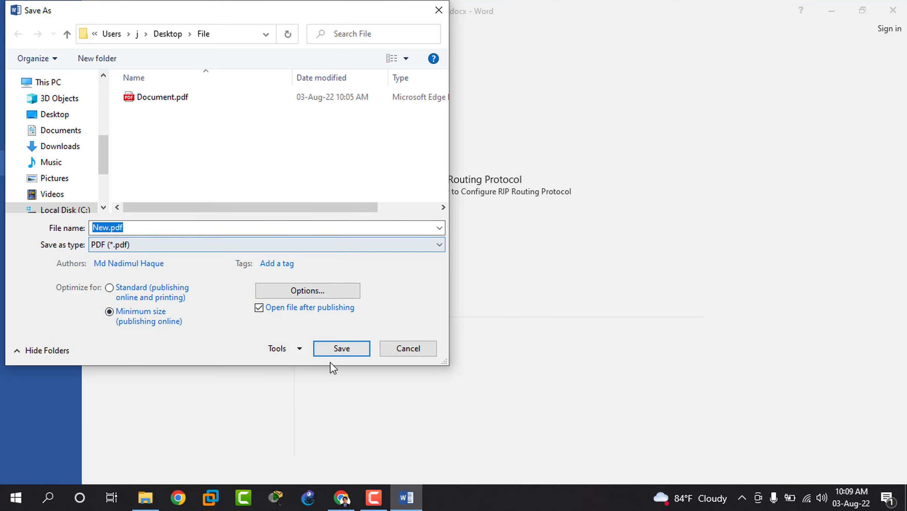
left_click(334, 353)
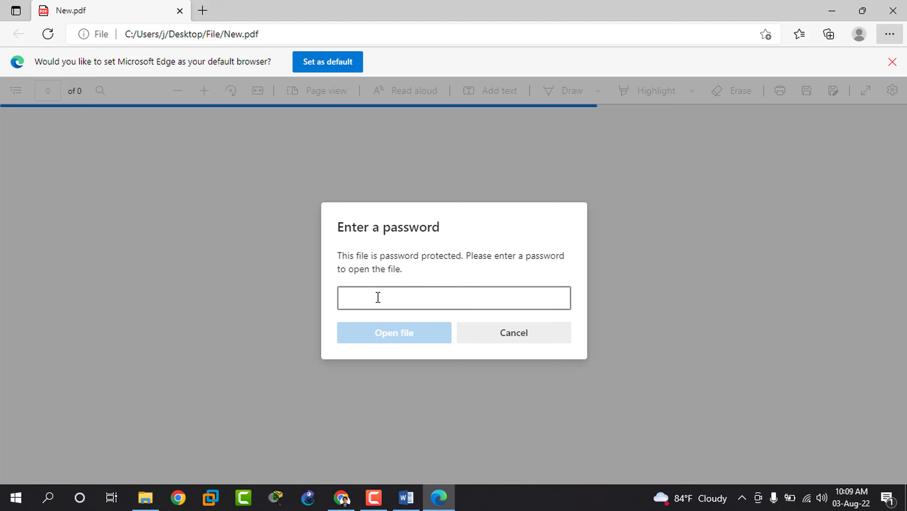
Unlock New.pdf in Edge with its password to view the CCNA page, then close Edge
type("12345")
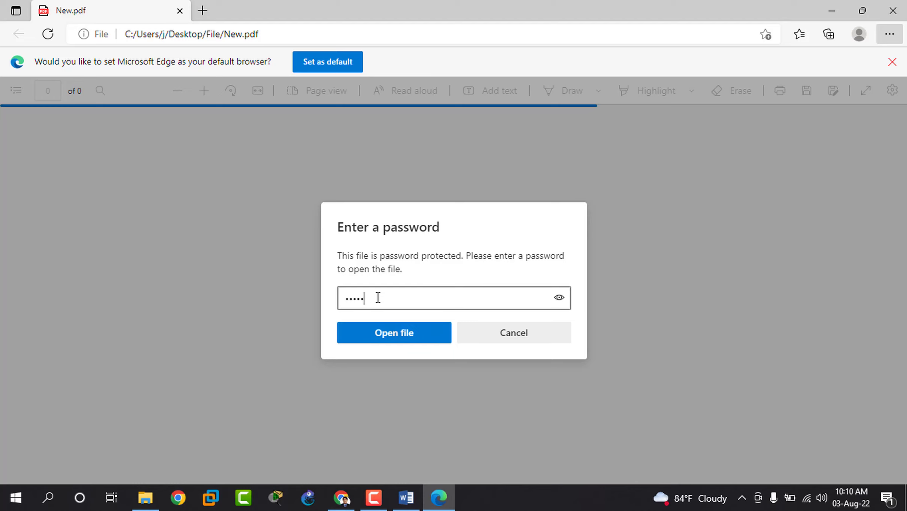
key("Return")
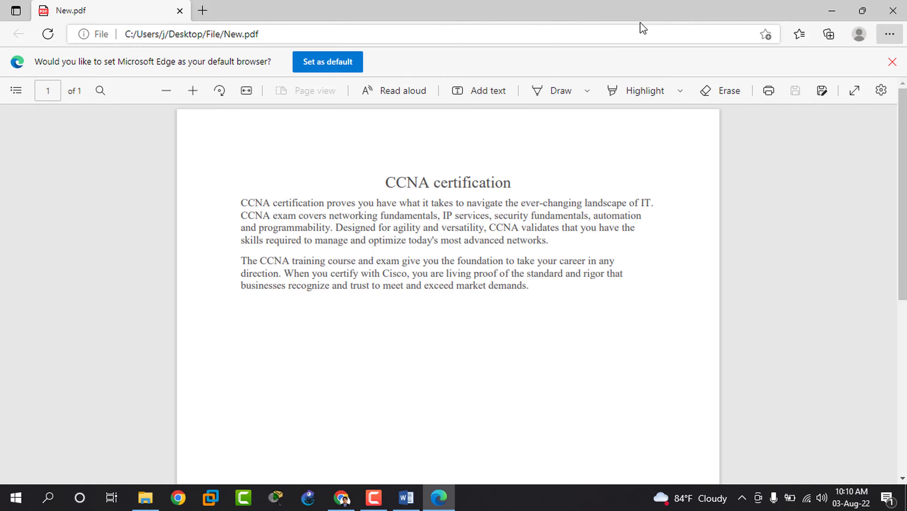
left_click(884, 16)
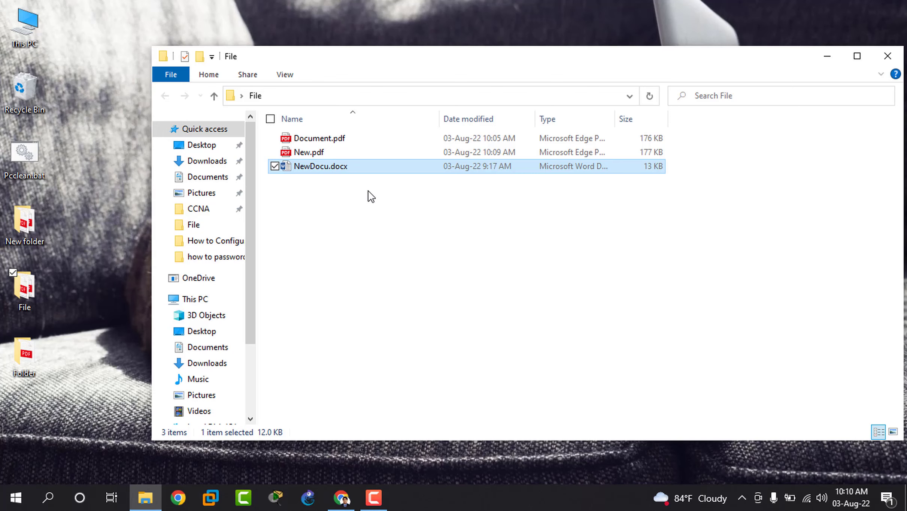
Switch to Chrome and show the full smallpdf.com/protect-pdf address of the Password Protect page
left_click(343, 498)
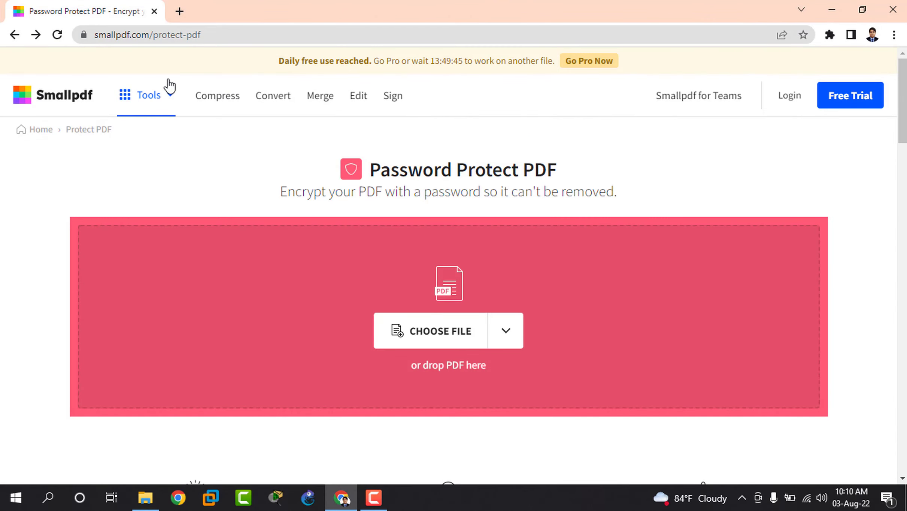
left_click(208, 35)
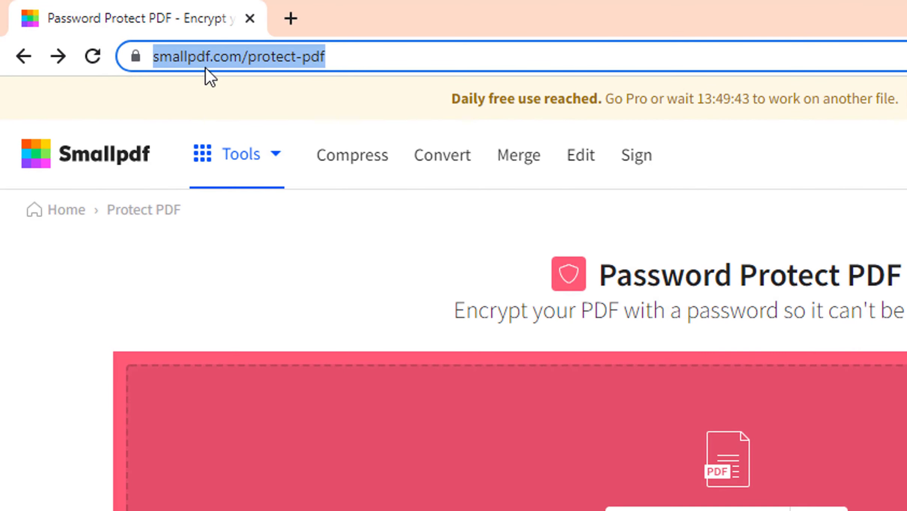
left_click(321, 48)
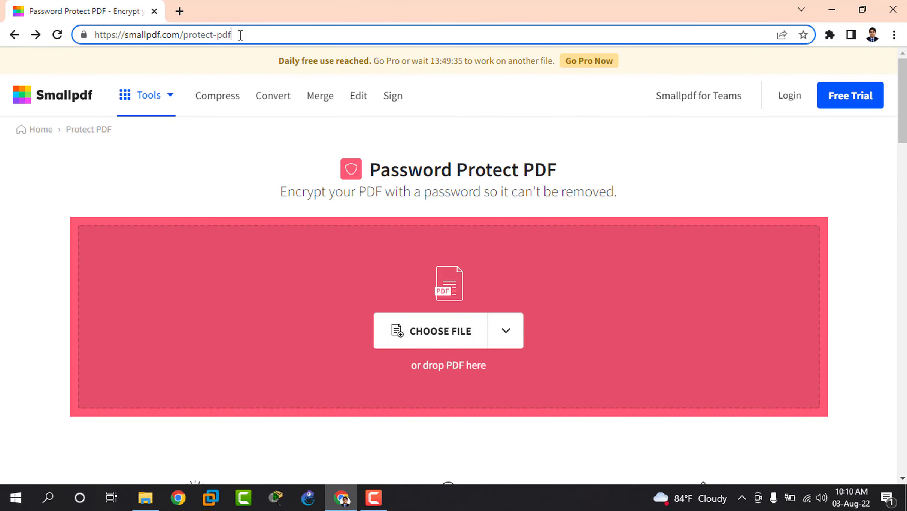
Upload Document.pdf from the desktop File folder to Smallpdf's password-protect tool
left_click(467, 336)
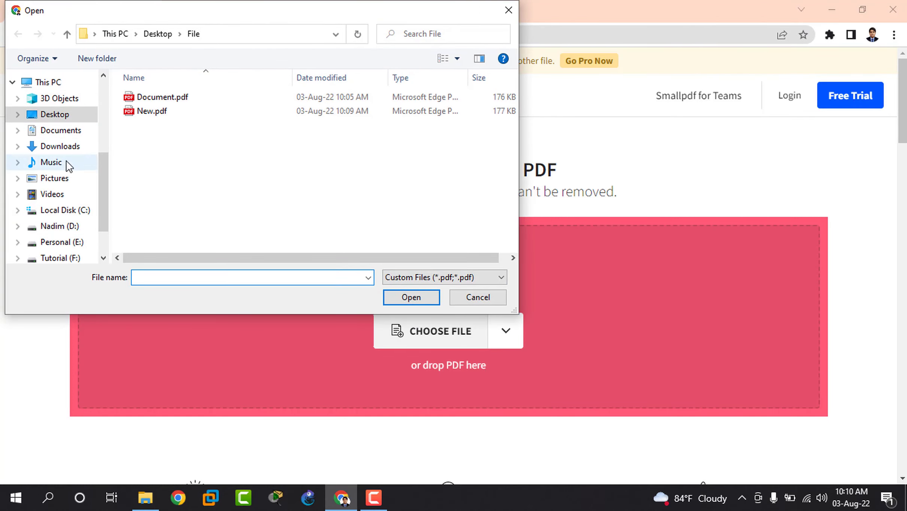
left_click(63, 116)
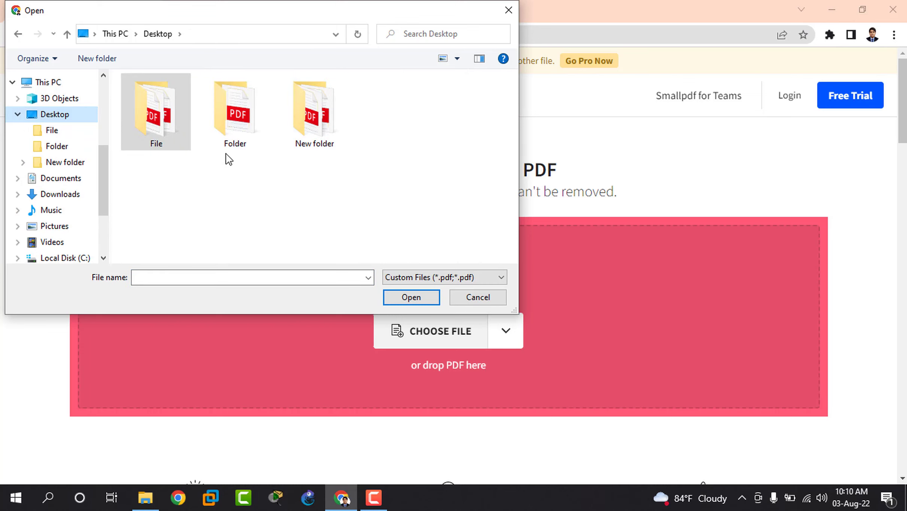
left_click(173, 129)
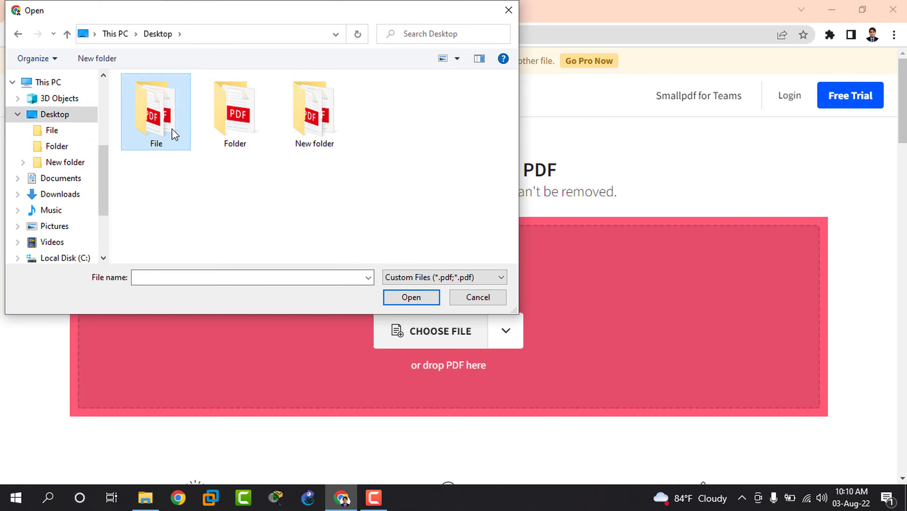
double_click(167, 126)
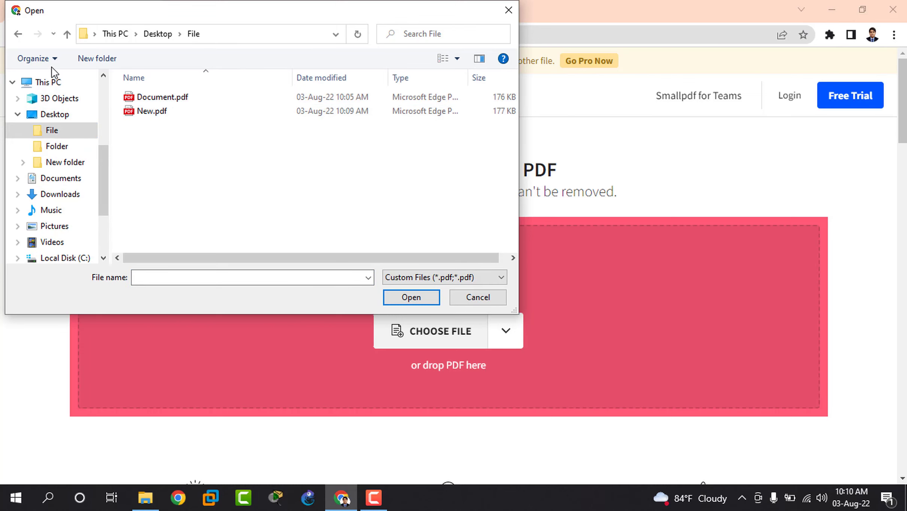
left_click(19, 35)
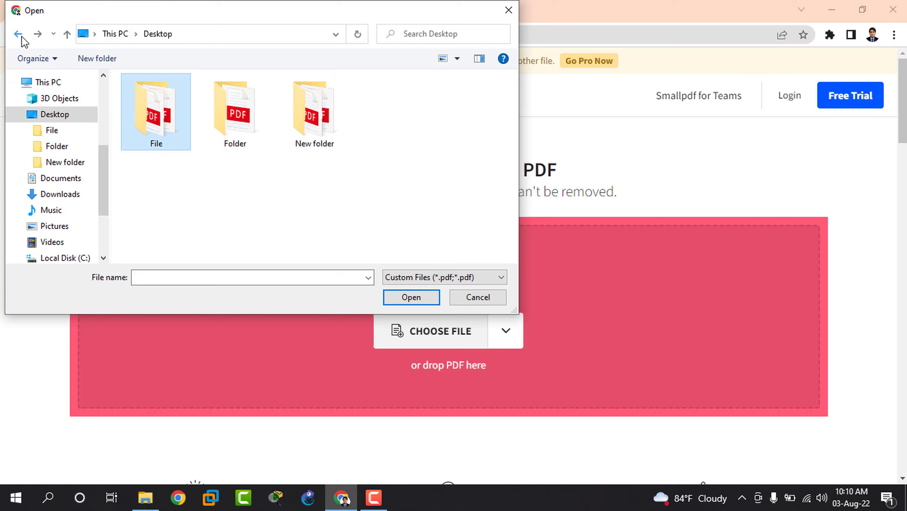
double_click(163, 109)
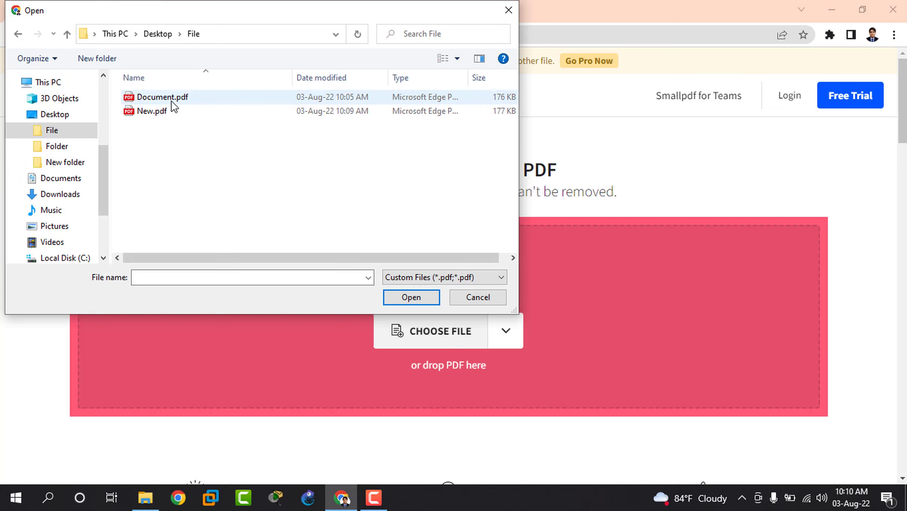
left_click(171, 101)
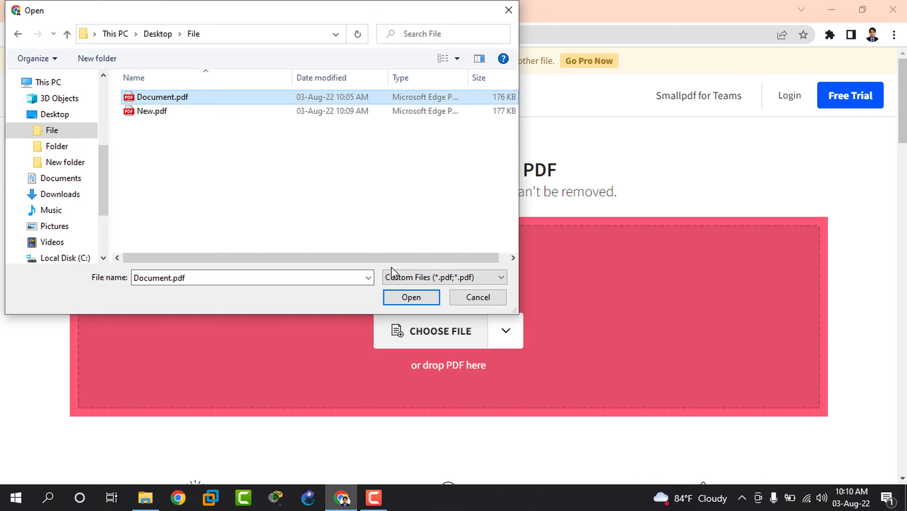
left_click(404, 297)
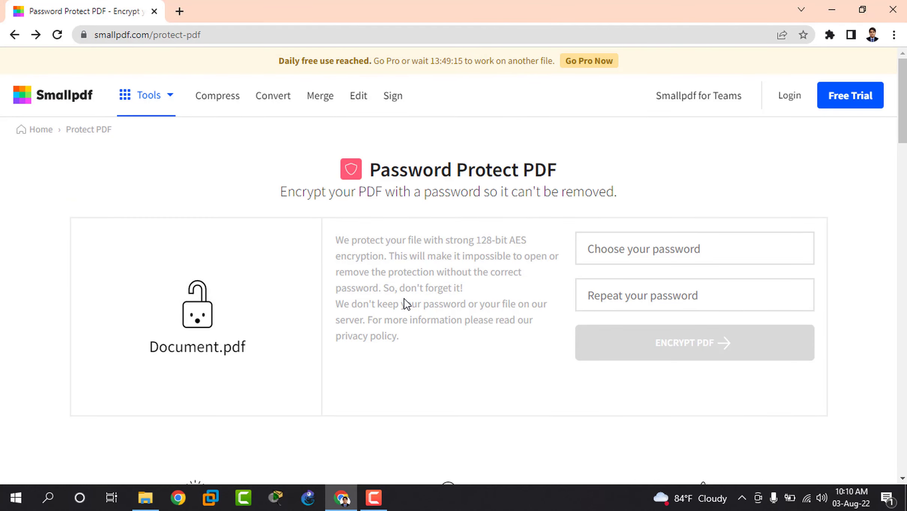
Enter and repeat a password, then encrypt Document.pdf into Document-protected.pdf
left_click(679, 251)
type("1234")
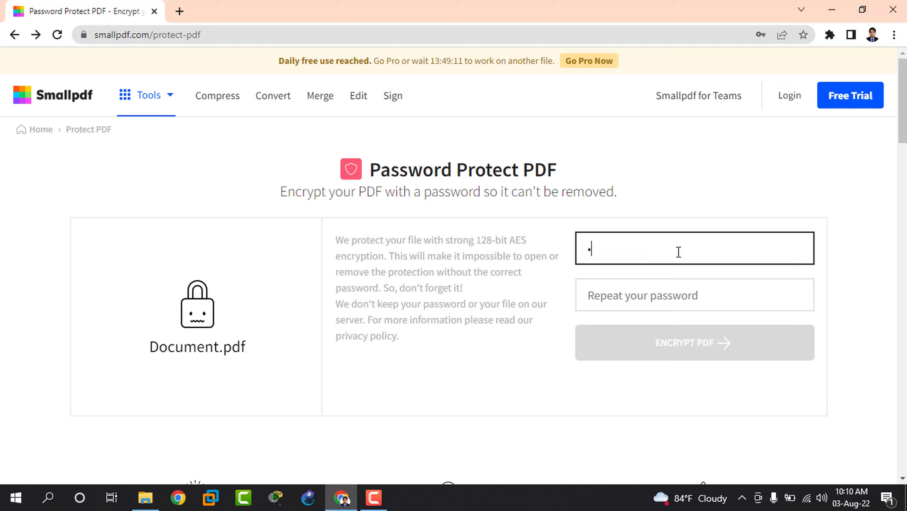
type("6")
left_click(654, 299)
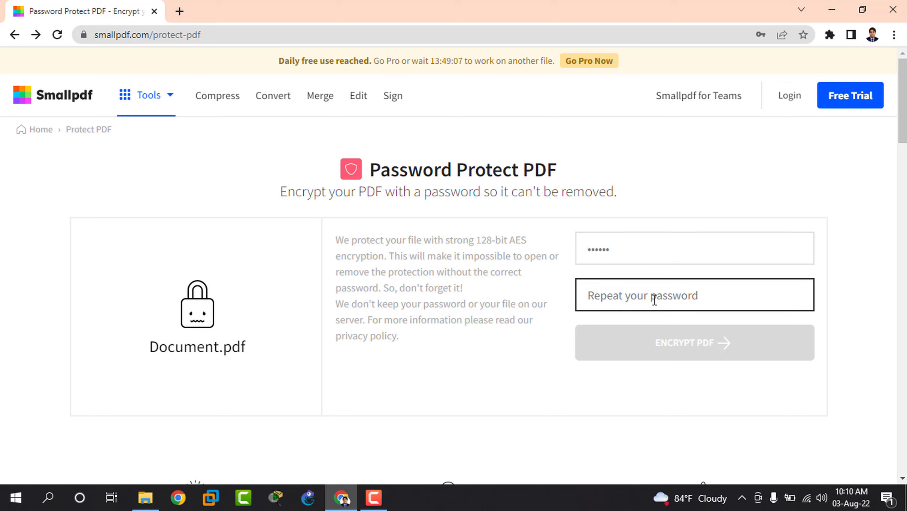
type("123456")
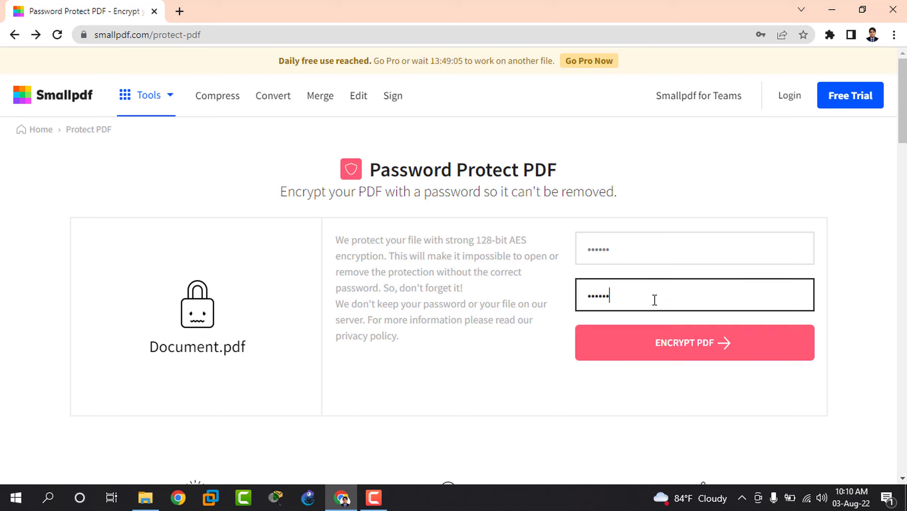
left_click(727, 360)
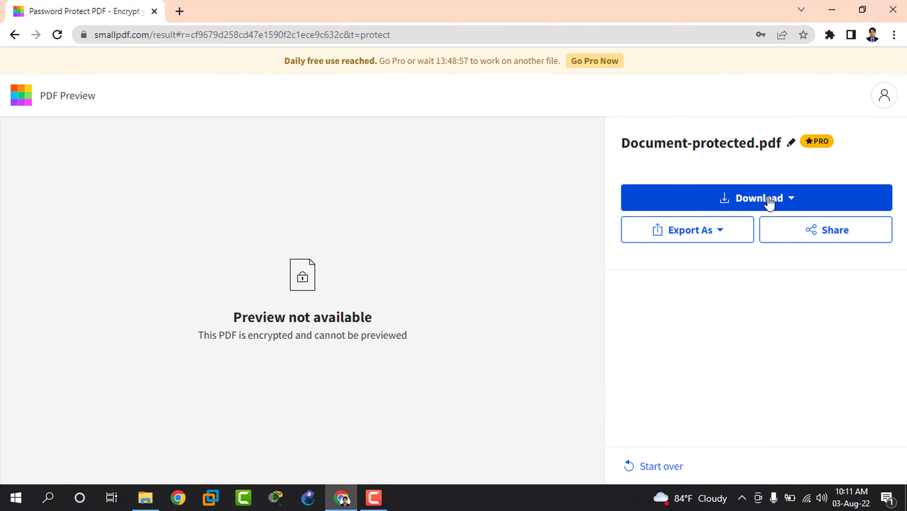
Open the Download options menu for Document-protected.pdf, close it, and reopen it
left_click(793, 201)
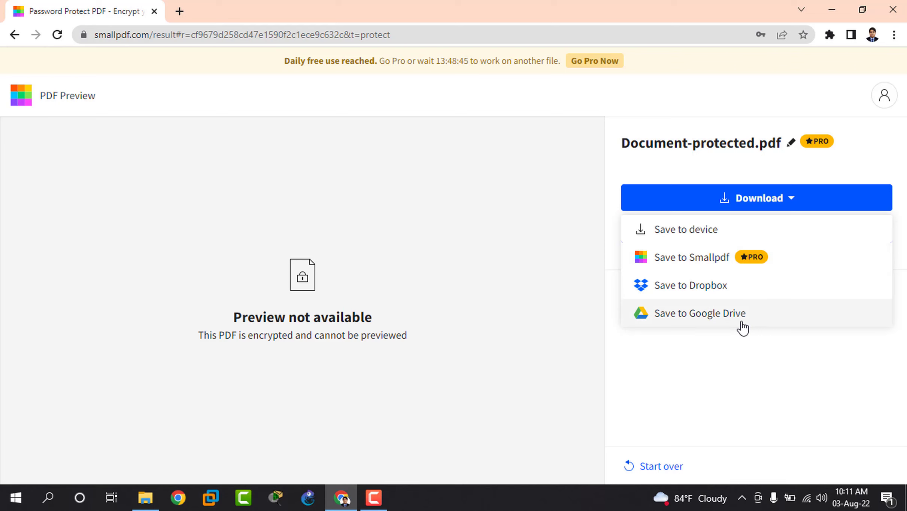
left_click(682, 207)
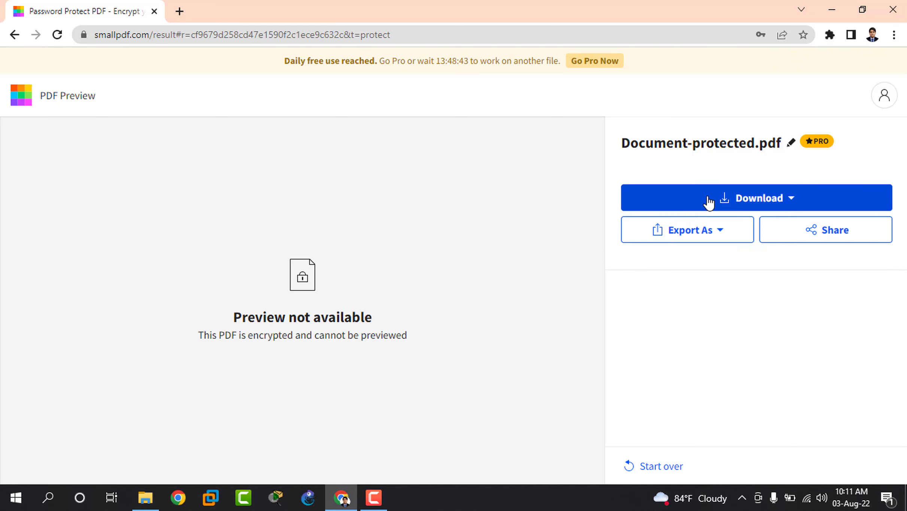
left_click(671, 197)
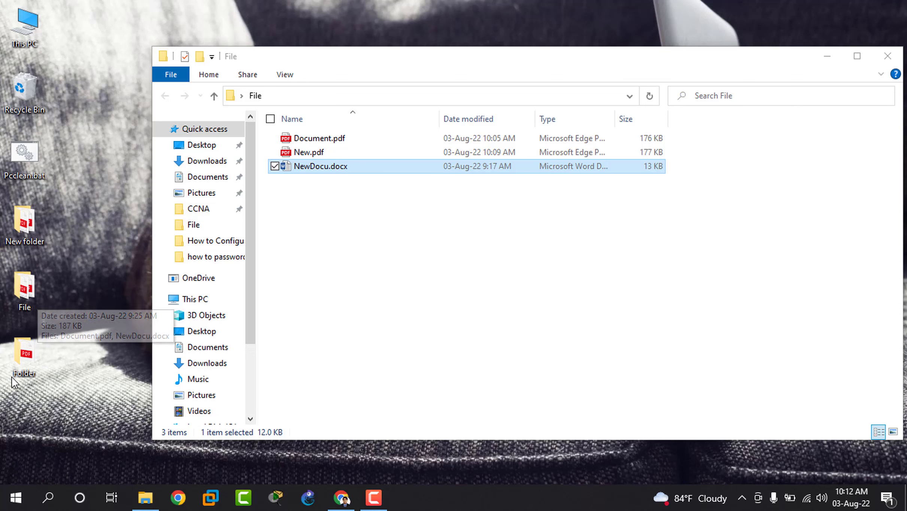
Open NewDocu.pdf from the desktop Folder, confirm it demands a password, then close Edge
double_click(23, 359)
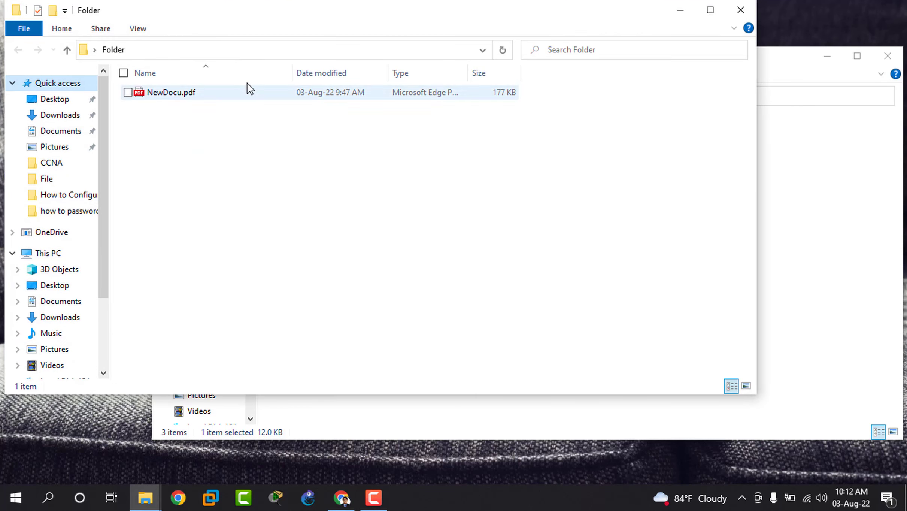
double_click(243, 90)
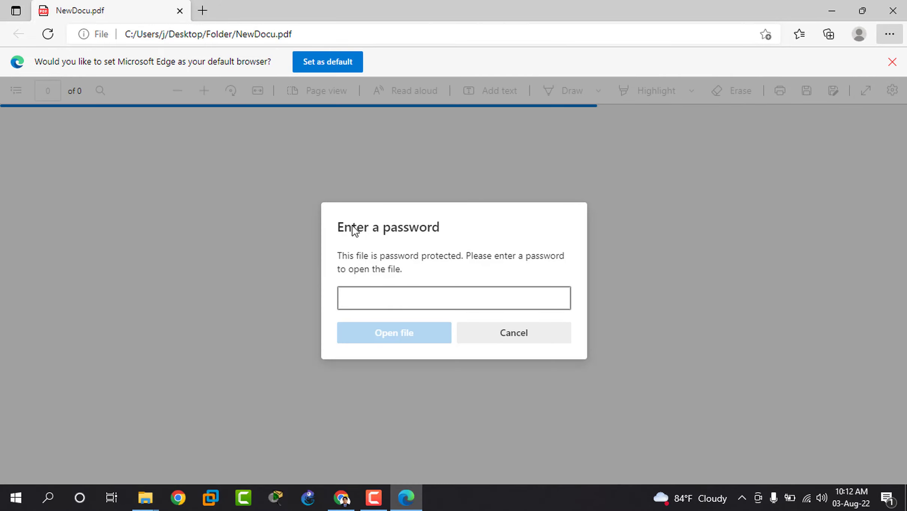
left_click(891, 11)
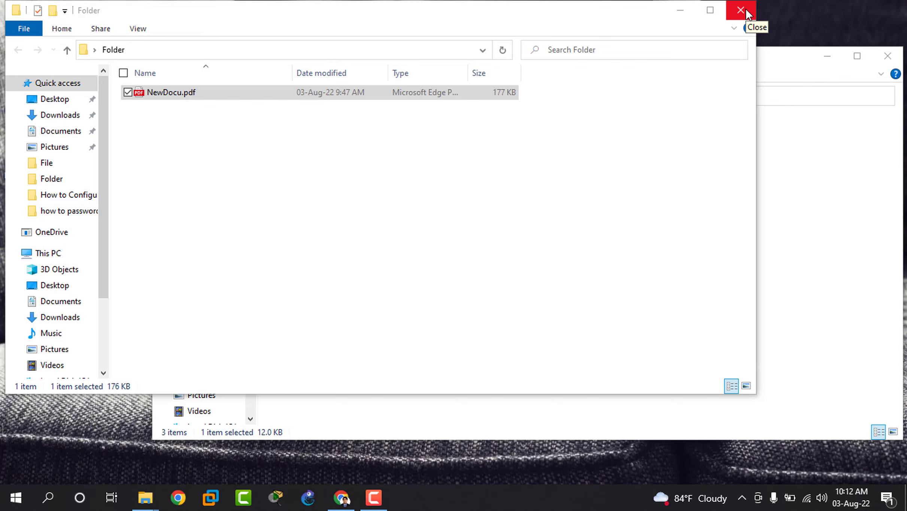
Close the Folder window, leaving the File folder window with Document.pdf, New.pdf and NewDocu.docx at normal size
left_click(746, 13)
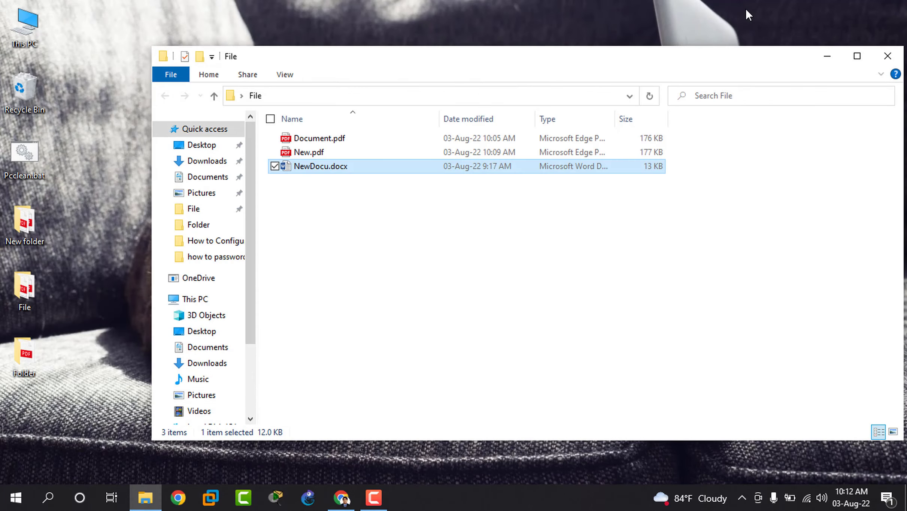
double_click(699, 66)
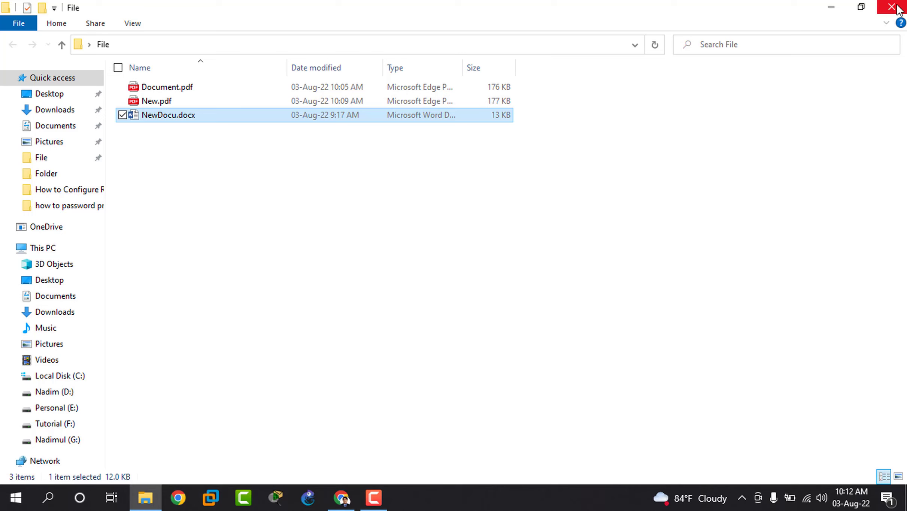
left_click(861, 8)
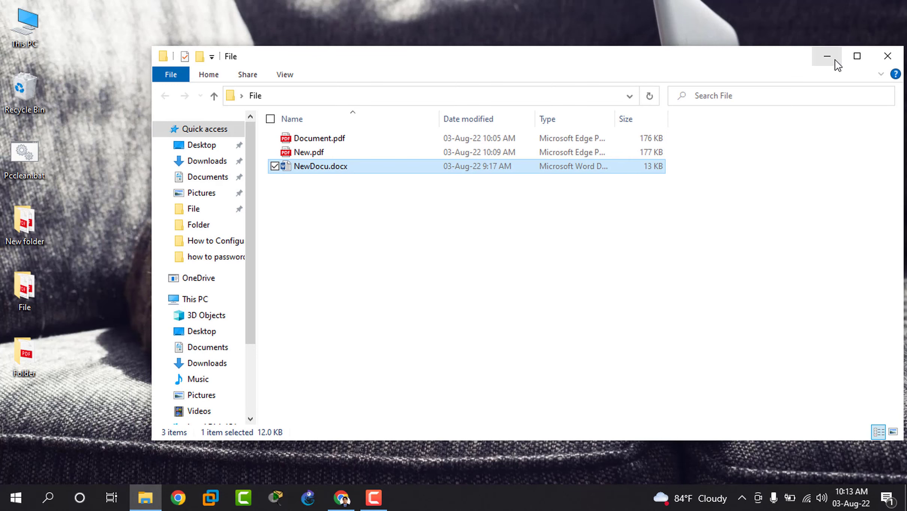